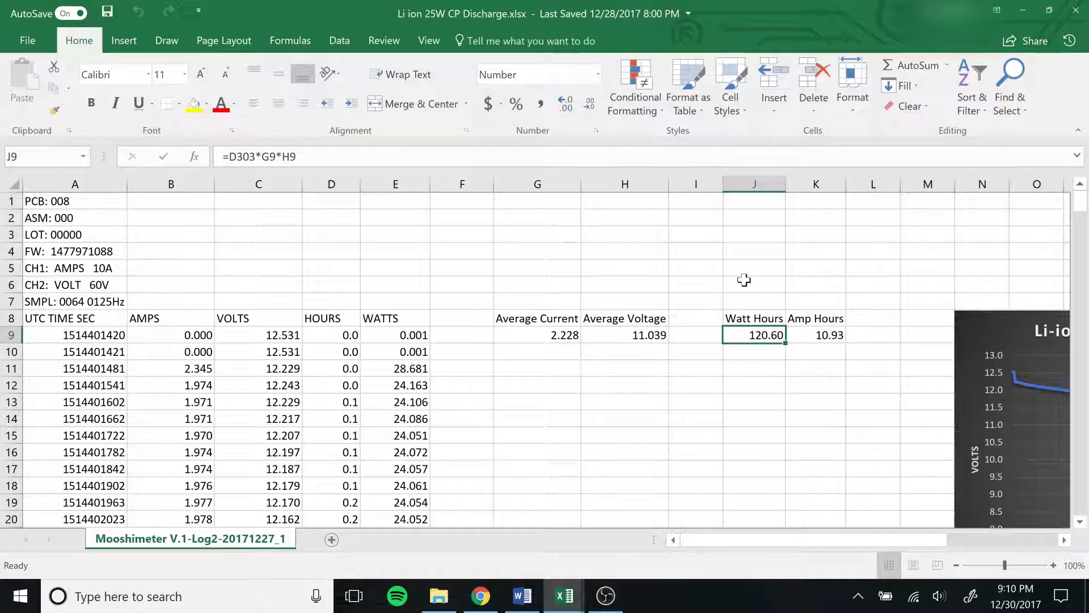
# Review the Watts, Voltage vs Current and constant power discharge charts in the 25W discharge workbook
pyautogui.click(697, 266)
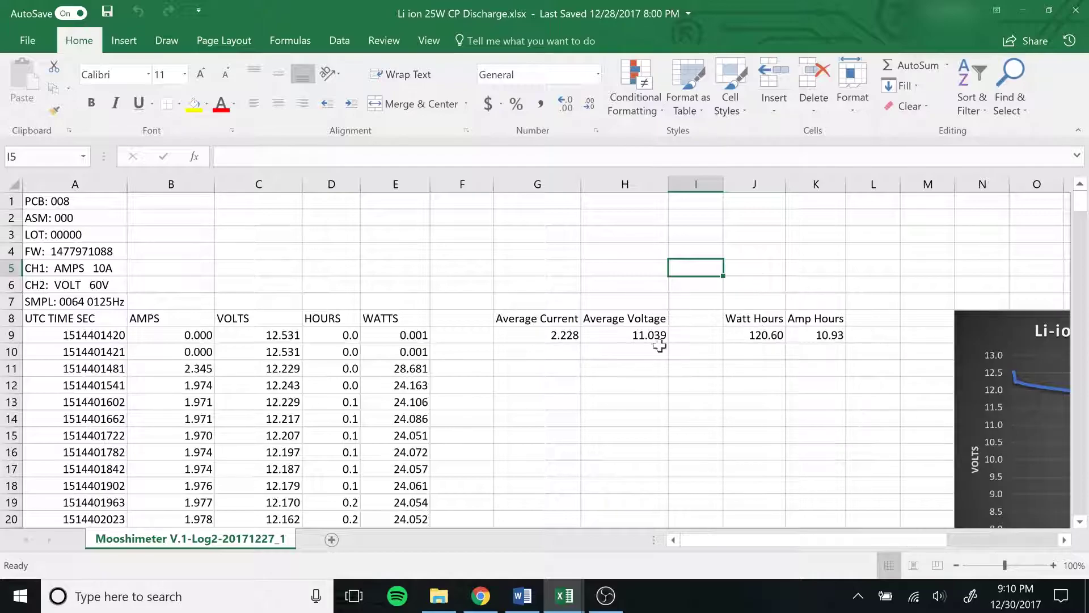
pyautogui.scroll(-1, 466, 410)
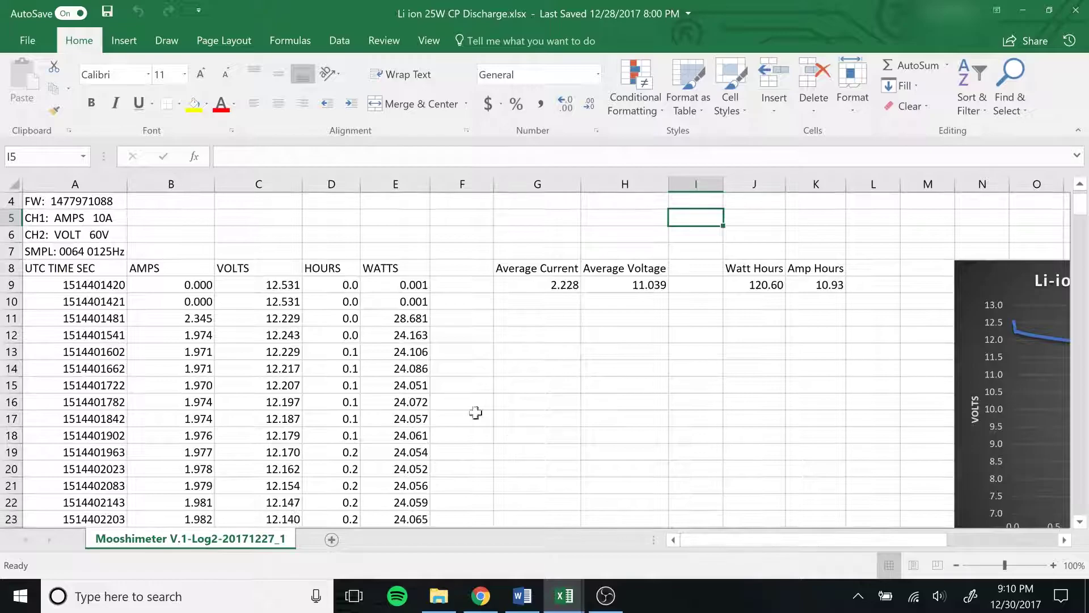
pyautogui.moveTo(1081, 211); pyautogui.dragTo(1081, 281)
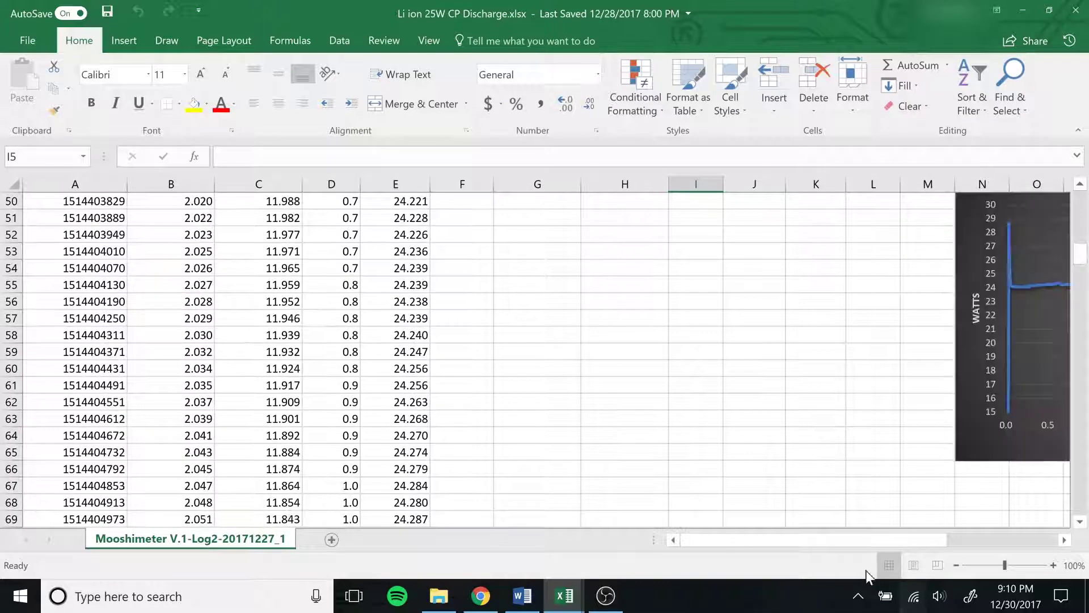
pyautogui.moveTo(863, 541); pyautogui.dragTo(975, 539)
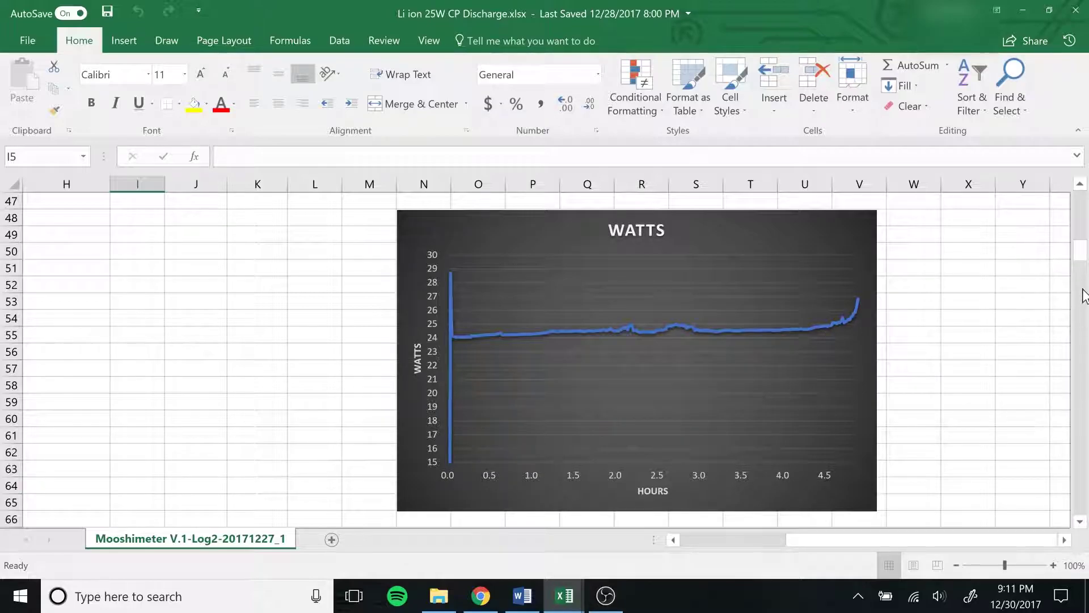
pyautogui.moveTo(1083, 256); pyautogui.dragTo(1085, 235)
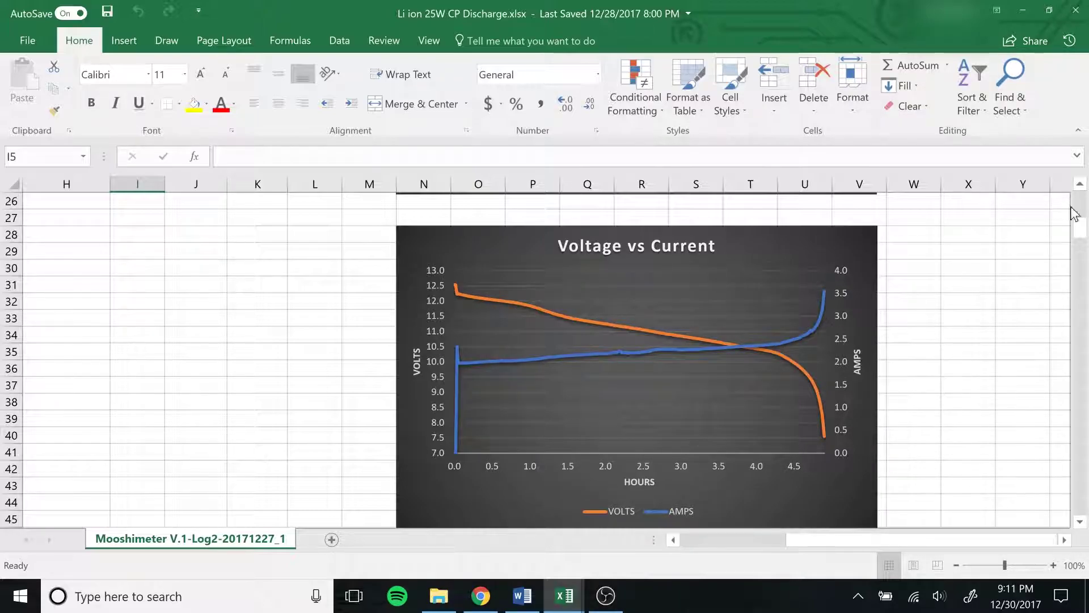
pyautogui.moveTo(1082, 231); pyautogui.dragTo(1080, 208)
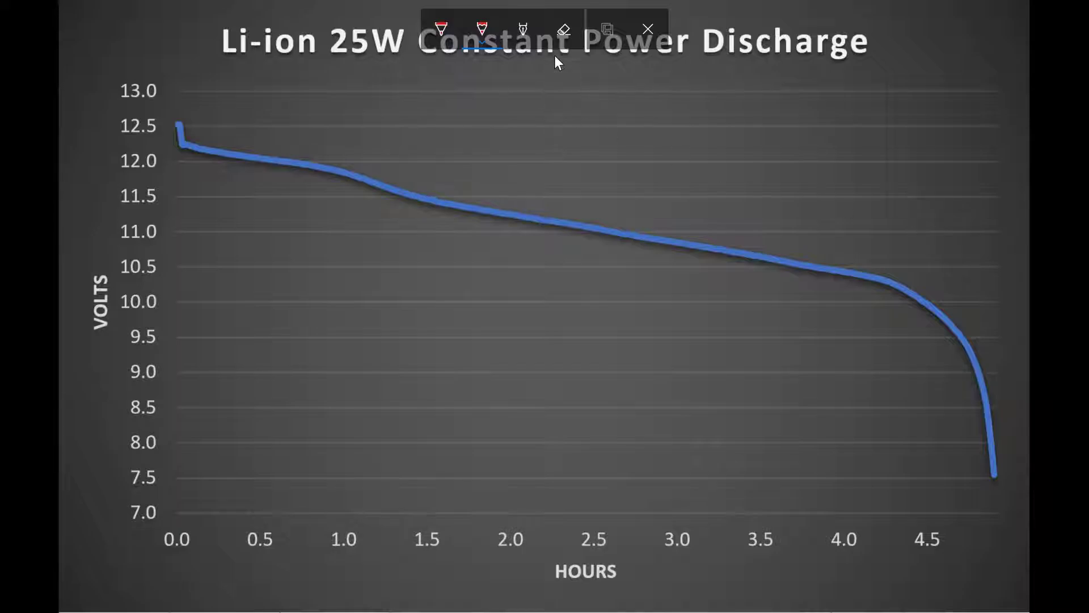
# Draw a black line at 7.5 V across the 25W discharge chart and mark the curve at 9.0 V in red
pyautogui.click(524, 29)
pyautogui.moveTo(172, 480); pyautogui.dragTo(474, 478)
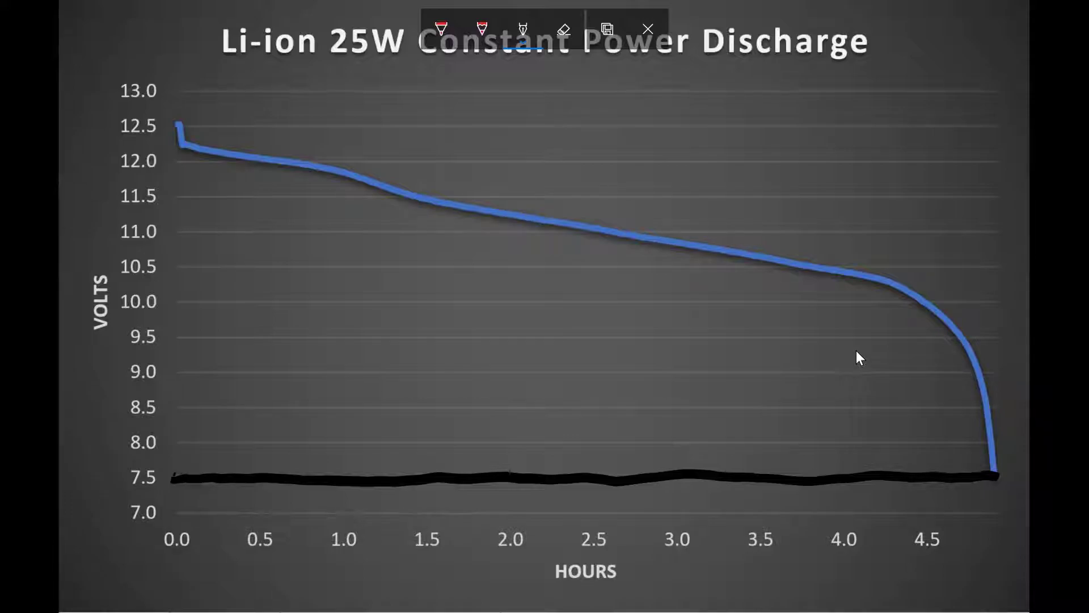
pyautogui.click(482, 28)
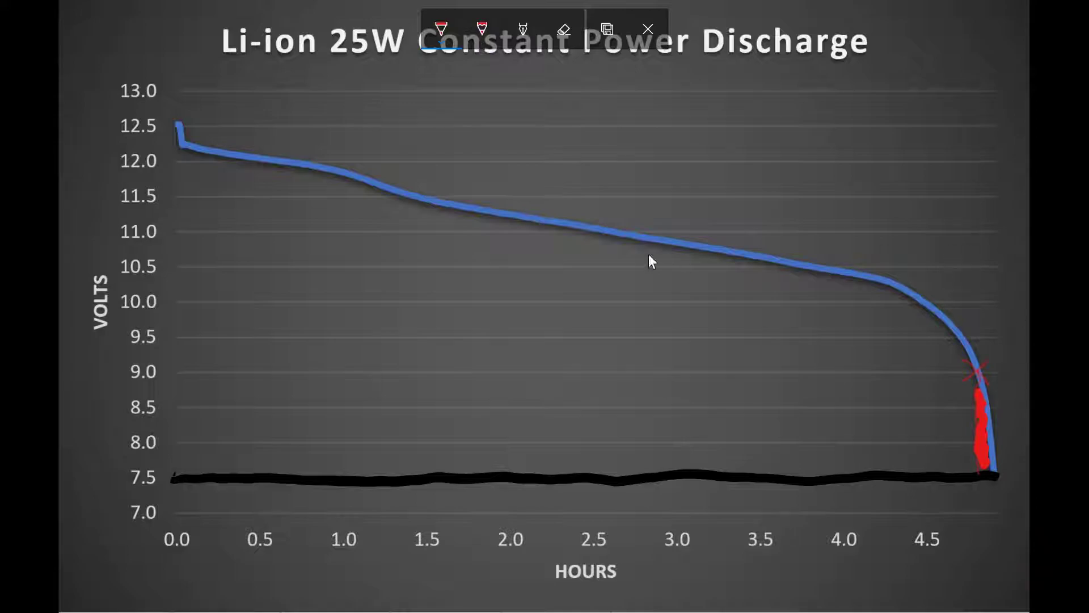
# Set the colours of both the pencil and the ballpoint pen to yellow for annotating the 25W discharge chart
pyautogui.click(483, 40)
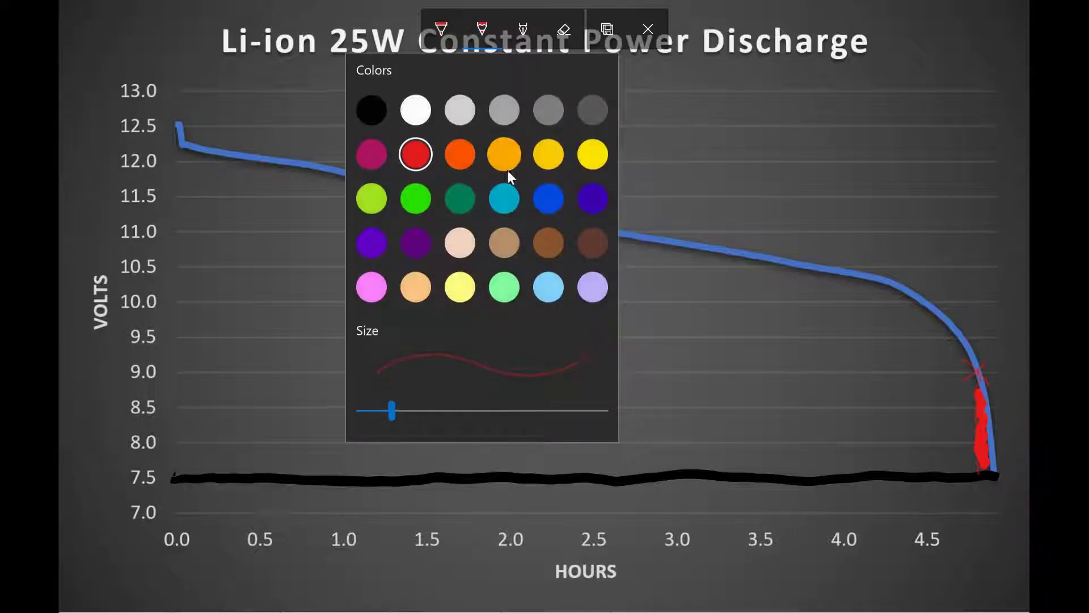
pyautogui.click(595, 158)
pyautogui.click(445, 41)
pyautogui.click(444, 43)
pyautogui.click(551, 159)
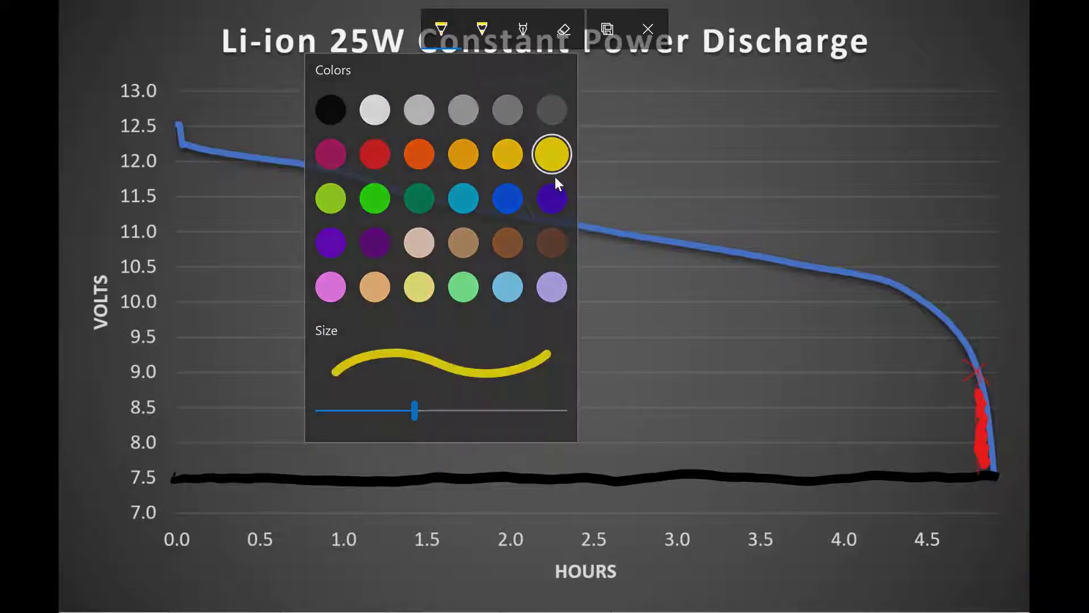
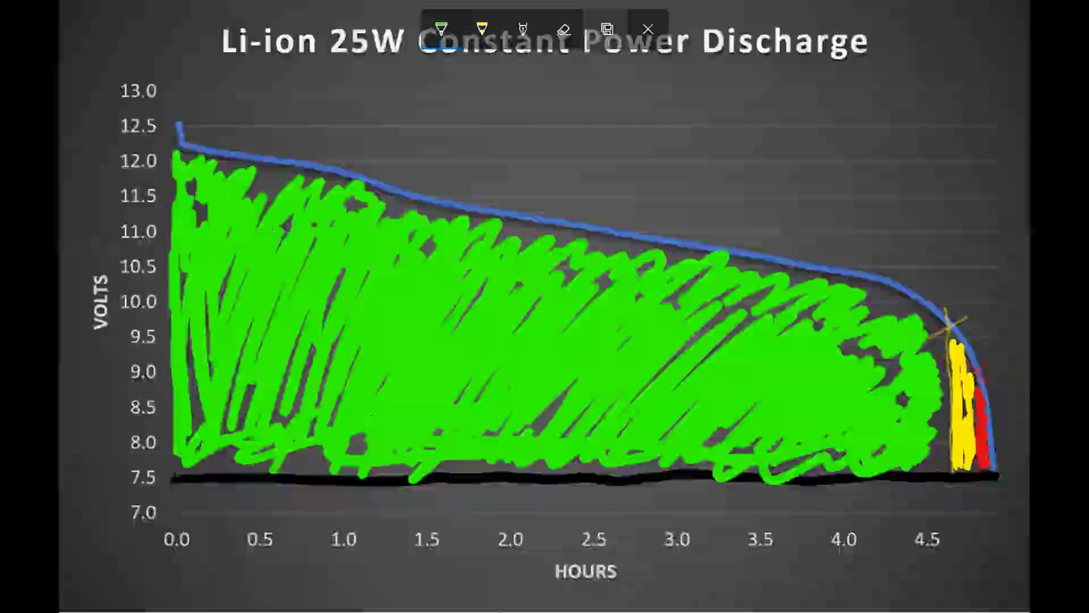
# Leave the annotated chart and check the Average Volts, Average Amps and Watt Hours formulas in the 50W discharge workbook
pyautogui.click(648, 29)
pyautogui.moveTo(795, 540); pyautogui.dragTo(746, 545)
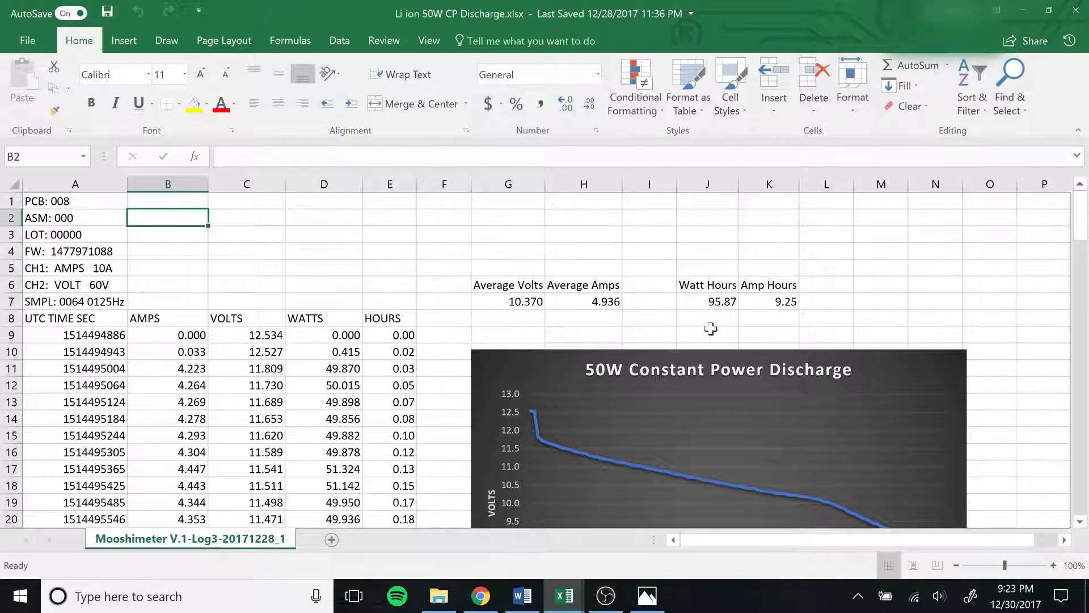
pyautogui.click(501, 302)
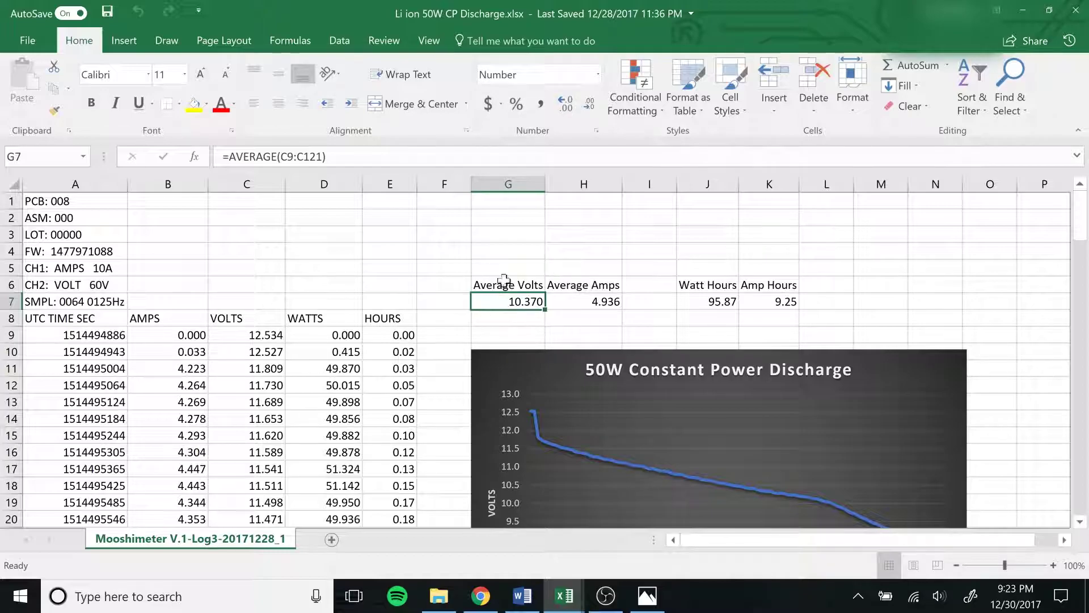
pyautogui.click(569, 302)
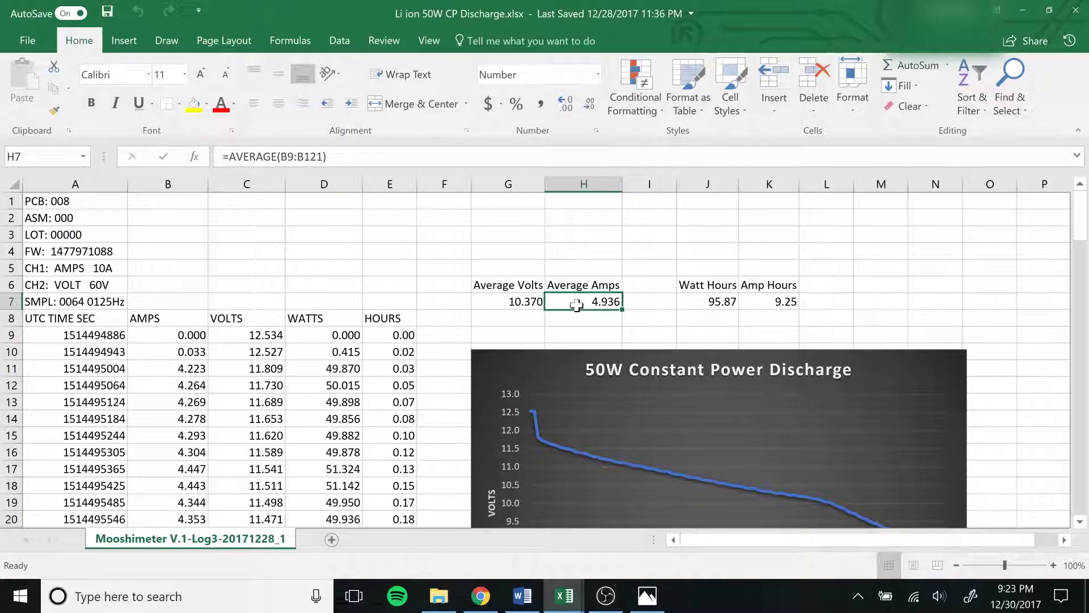
pyautogui.click(698, 304)
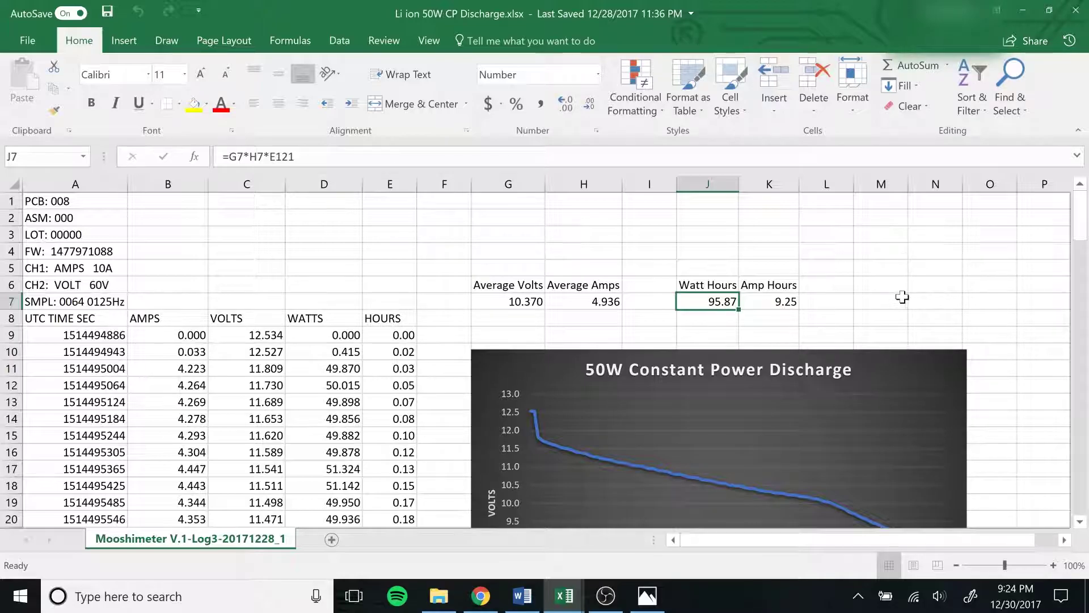
# View the 50W Constant Power Discharge chart and examine the power level over time in the Watts chart
pyautogui.click(864, 302)
pyautogui.scroll(-13, 953, 320)
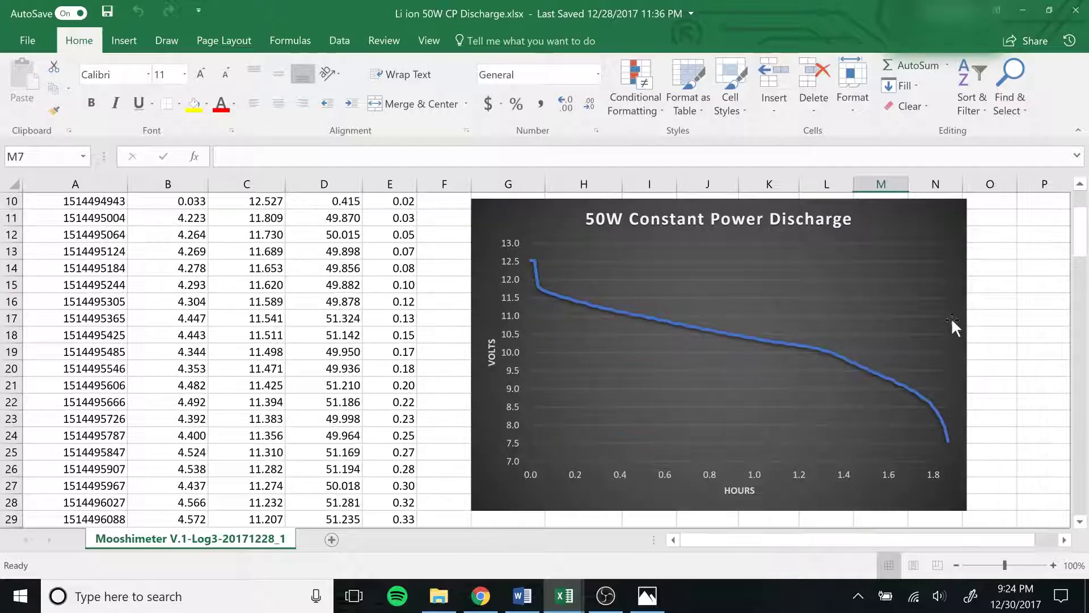
pyautogui.scroll(-4, 966, 319)
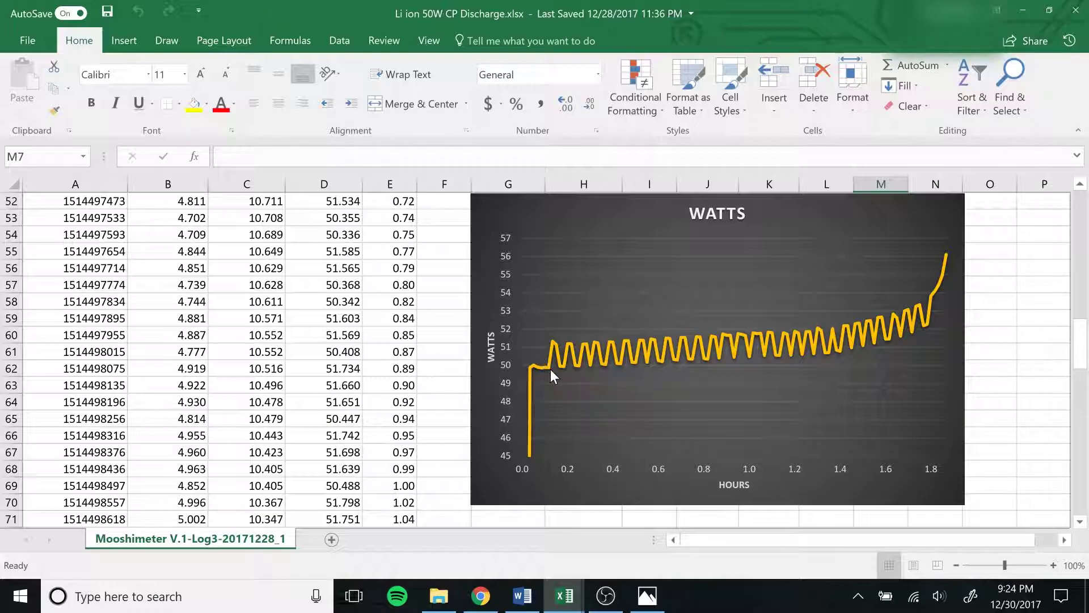
pyautogui.moveTo(547, 368)
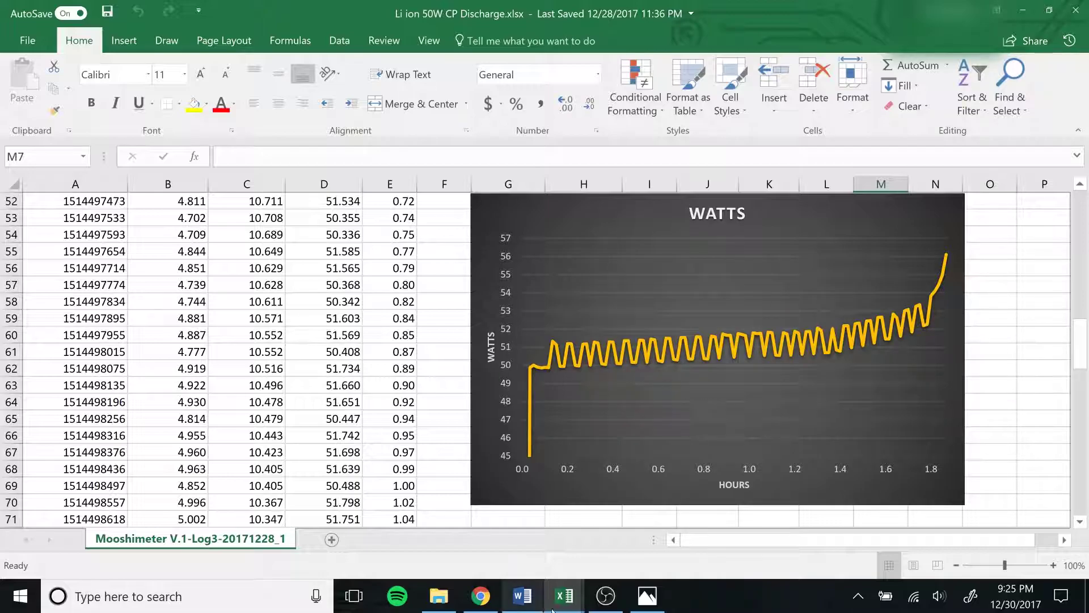
# Switch to the Li ion 25W CP Discharge workbook and examine its Watts chart for comparison
pyautogui.moveTo(570, 607)
pyautogui.click(566, 502)
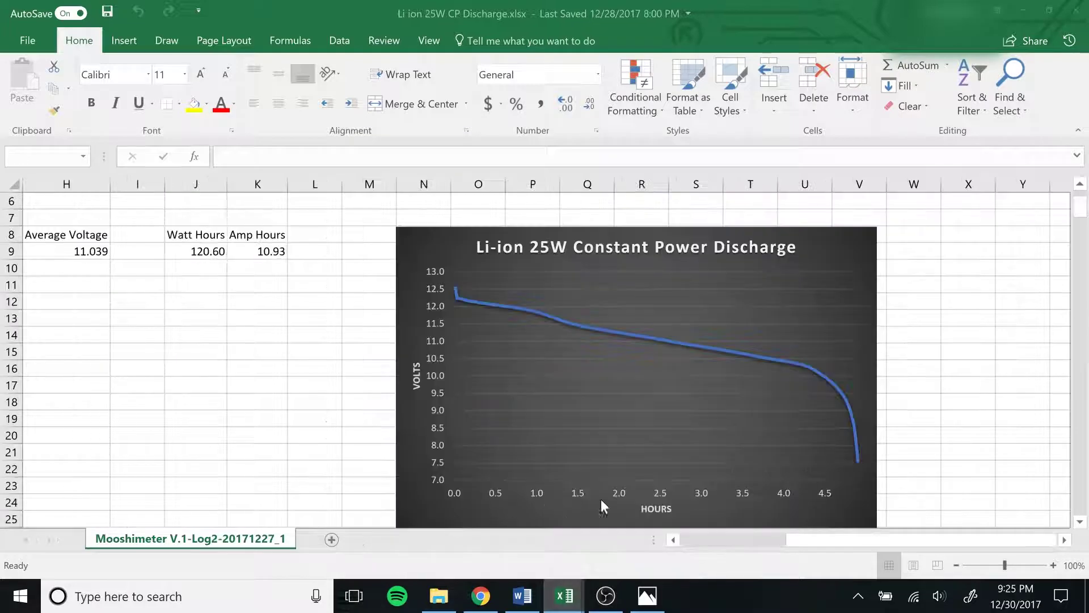
pyautogui.scroll(-20, 794, 367)
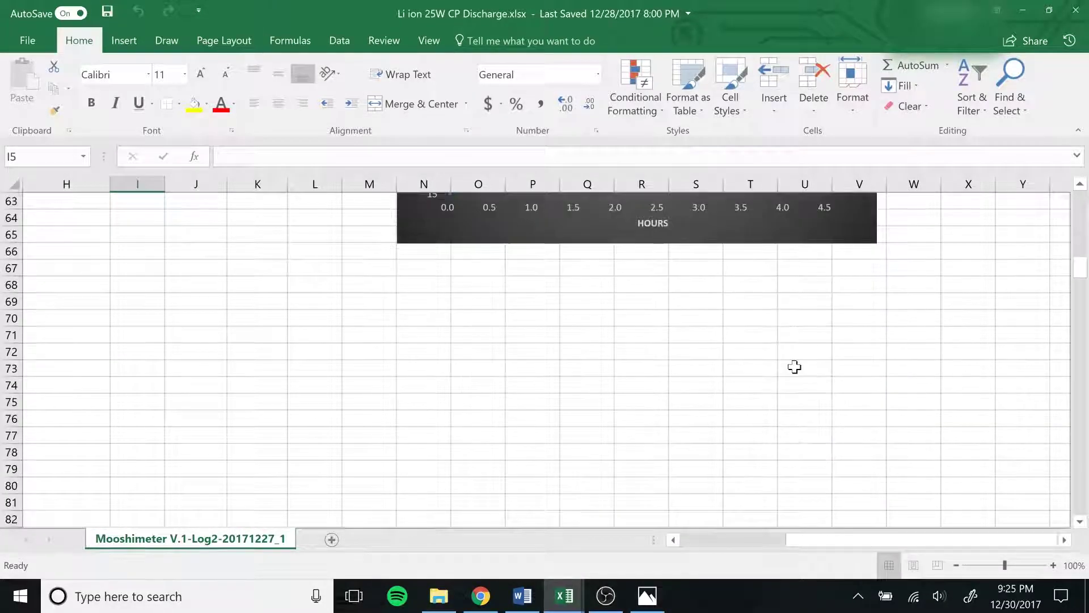
pyautogui.scroll(8, 794, 367)
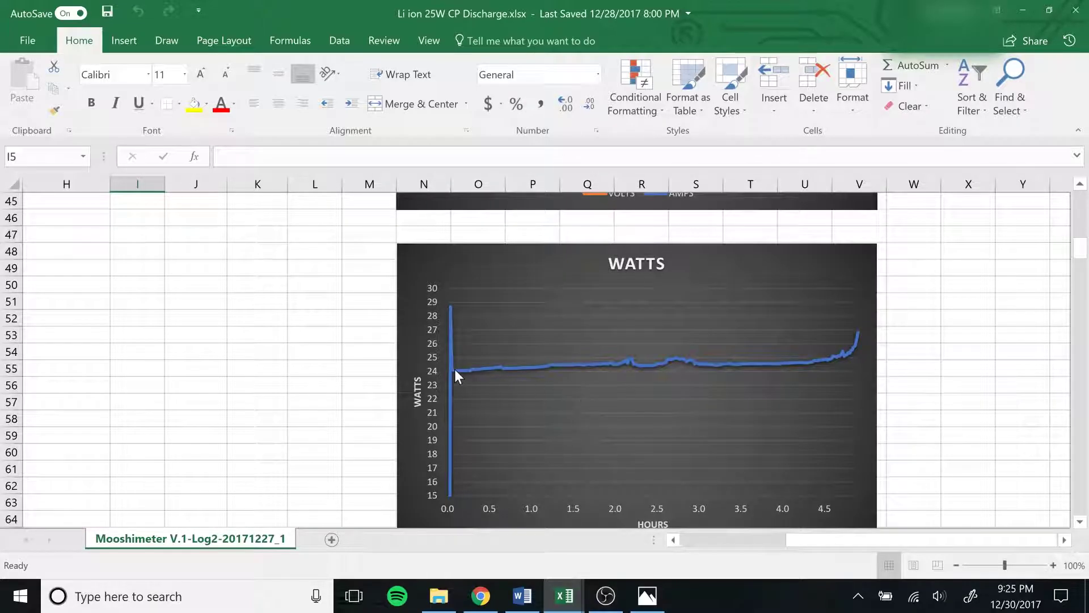
pyautogui.moveTo(473, 371)
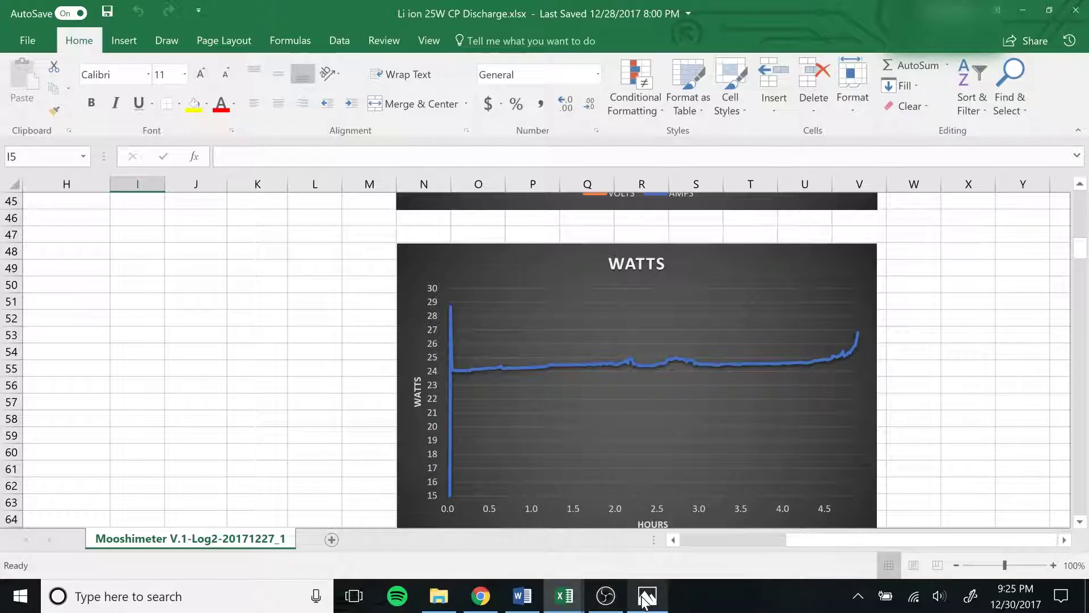
# Return to the Li ion 50W CP Discharge workbook and examine the Voltage & Current chart and the discharge curve
pyautogui.click(566, 601)
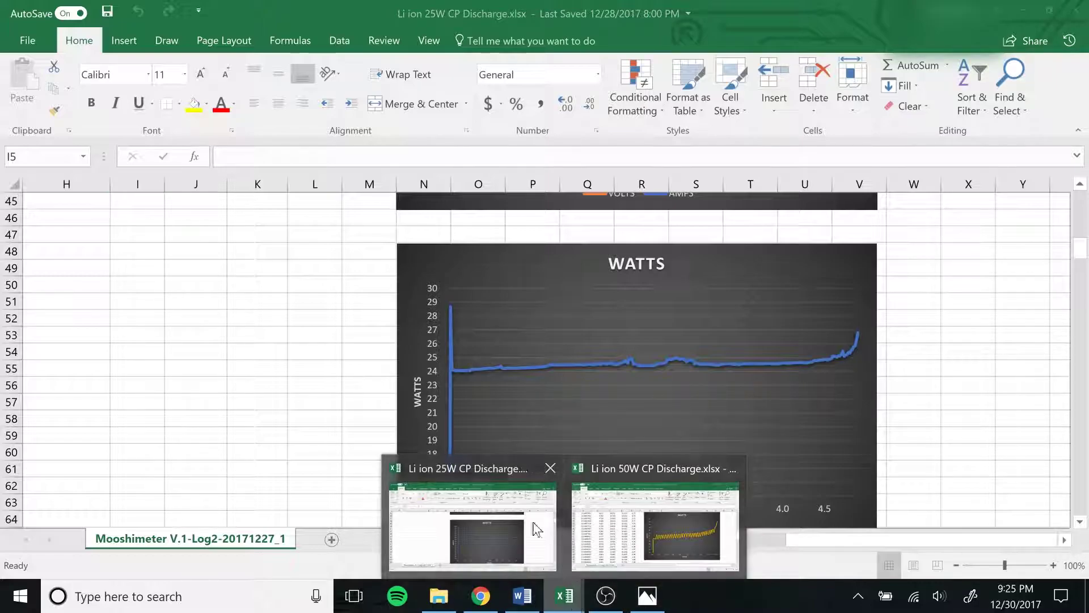
pyautogui.click(691, 529)
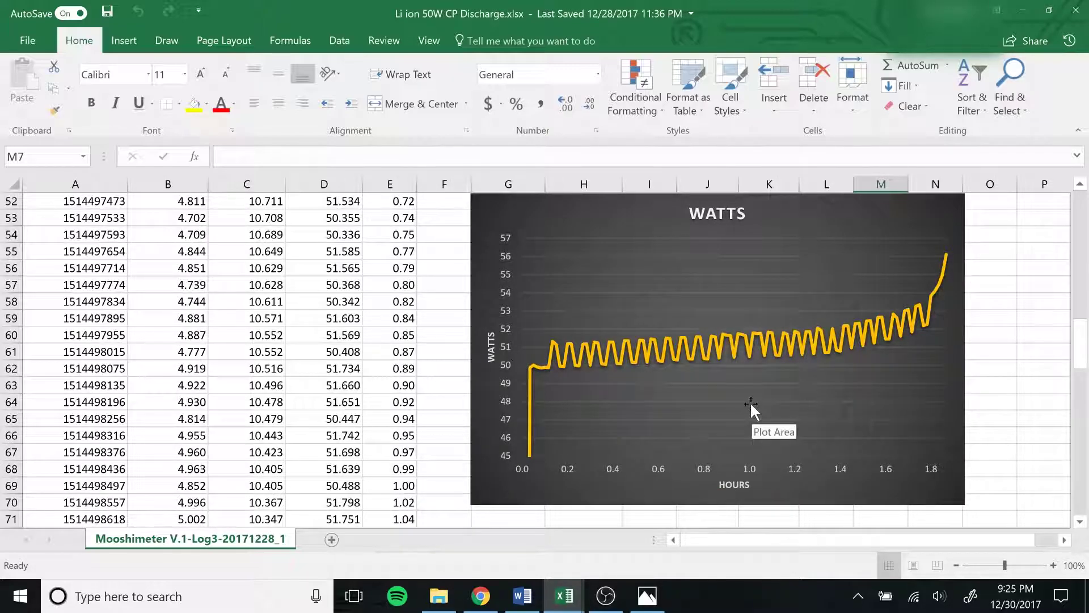
pyautogui.scroll(2, 983, 375)
pyautogui.scroll(2, 982, 375)
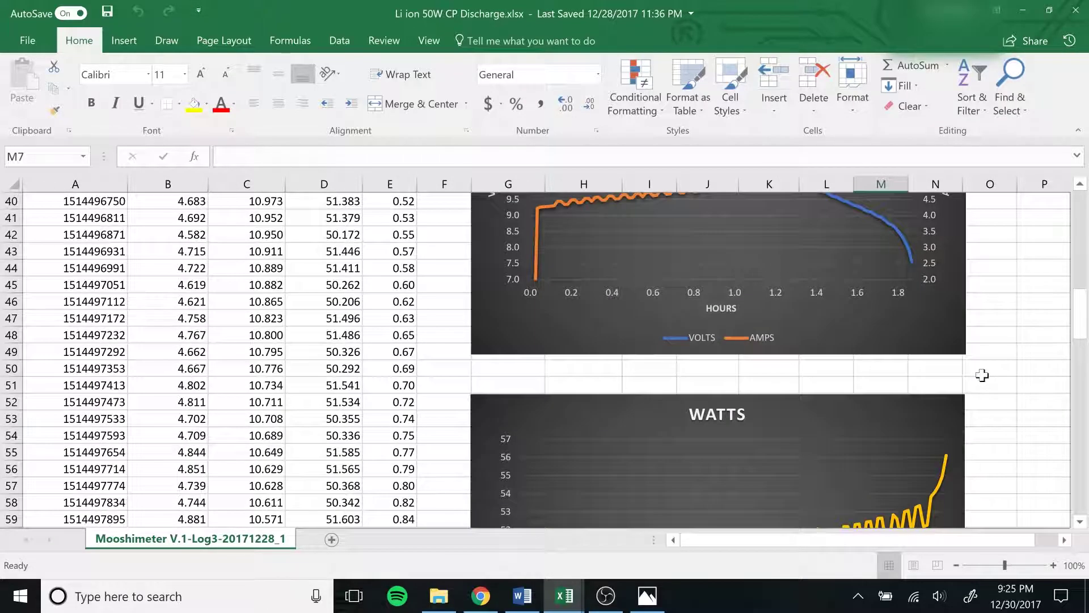
pyautogui.scroll(1, 983, 375)
pyautogui.scroll(2, 983, 375)
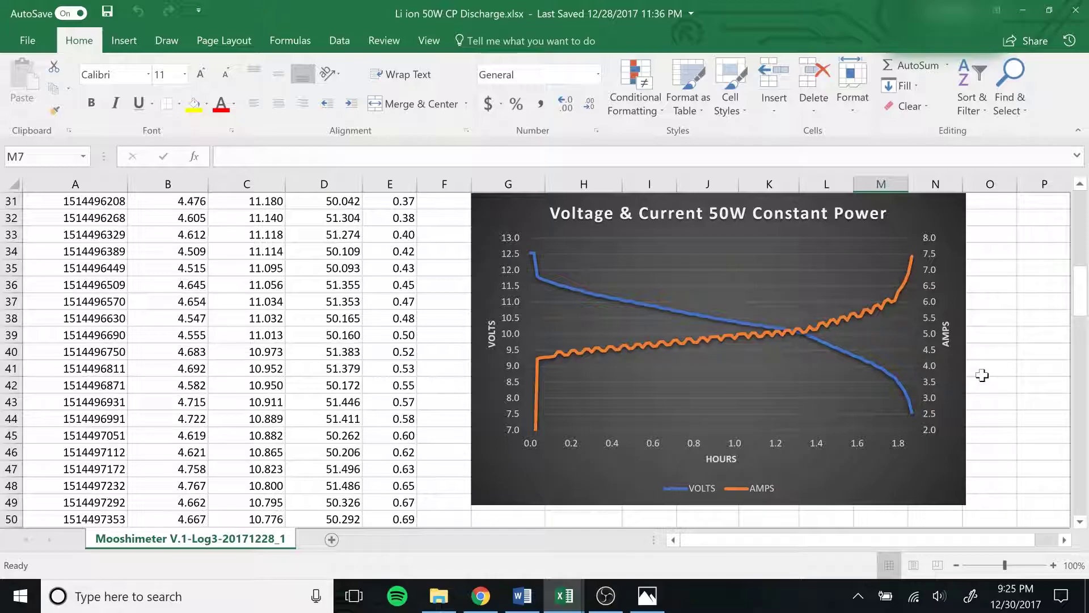
pyautogui.scroll(1, 982, 383)
pyautogui.scroll(-1, 983, 385)
pyautogui.scroll(8, 846, 424)
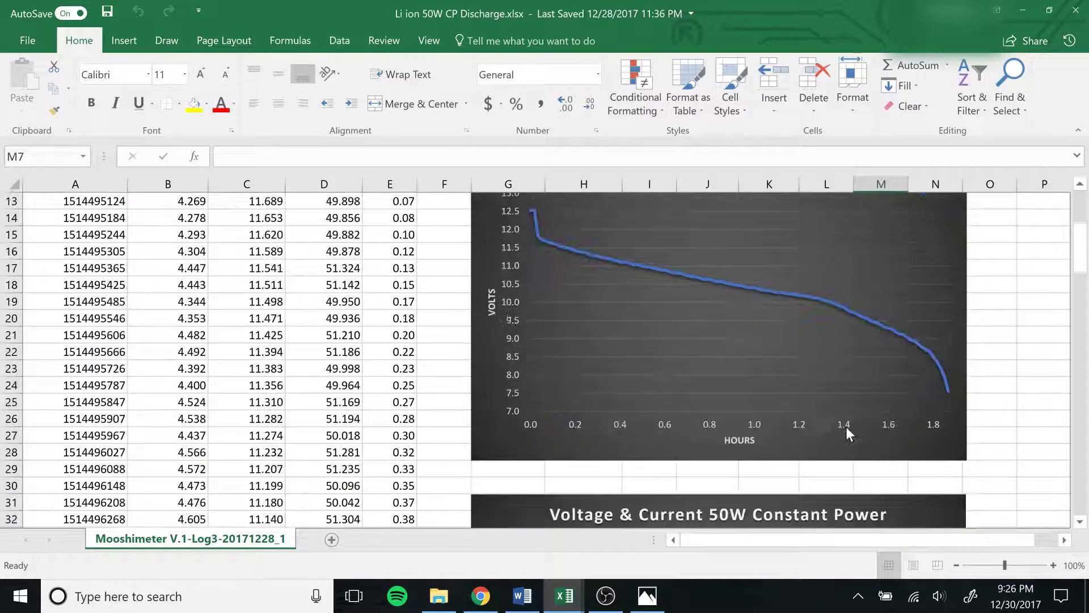
# Switch to the Photos app and draw a black line at 7.5 V across the 50W discharge chart image
pyautogui.click(647, 595)
pyautogui.click(1071, 561)
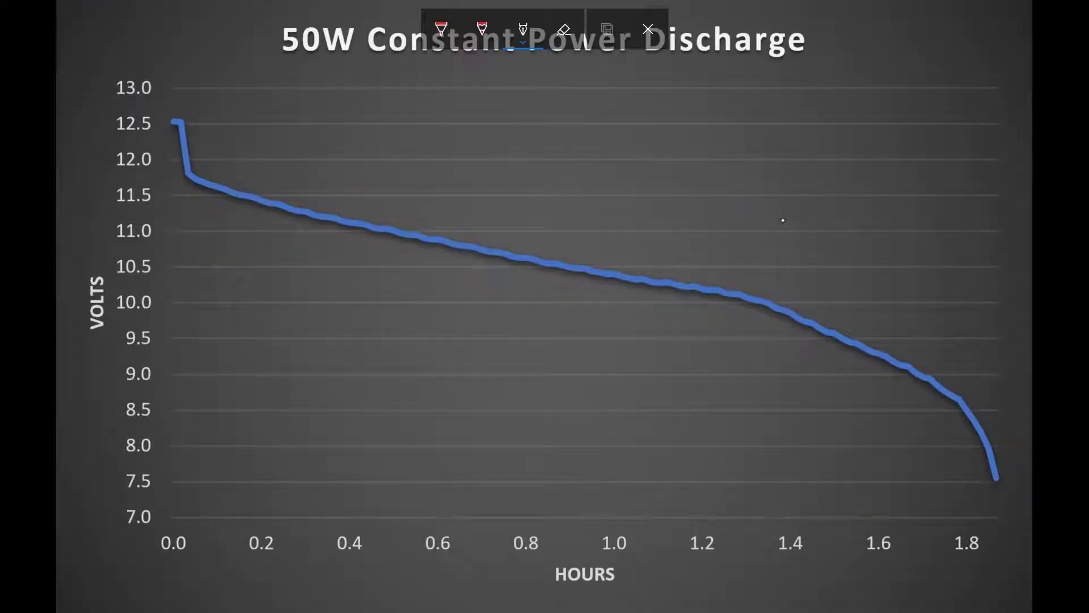
pyautogui.moveTo(169, 479); pyautogui.dragTo(1002, 477)
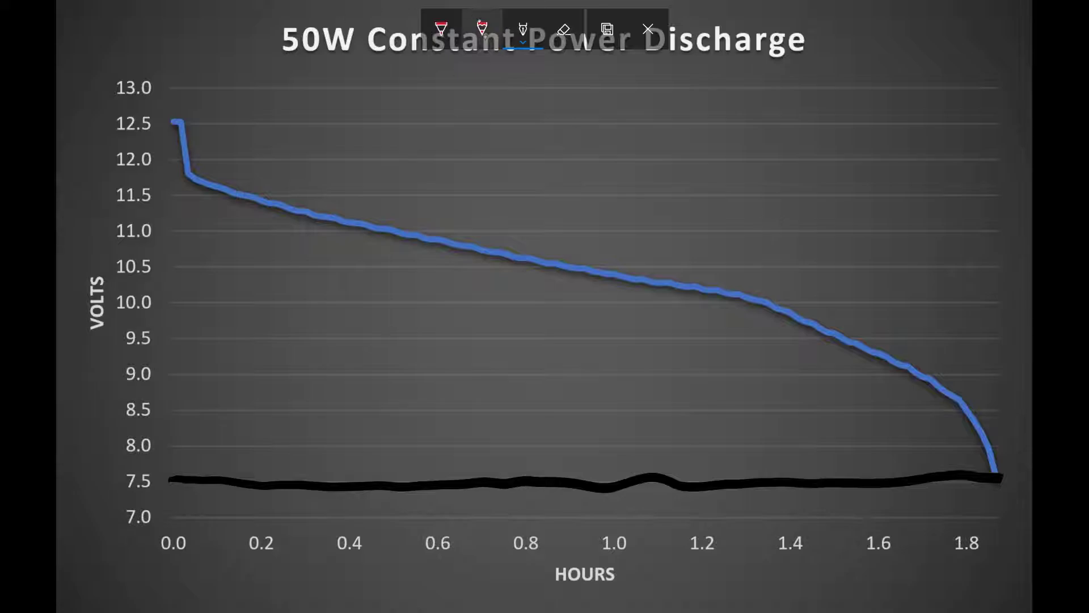
# Mark the 50W curve at 9.0 V with a red cross and vertical line, and shade the area beyond it red
pyautogui.click(482, 28)
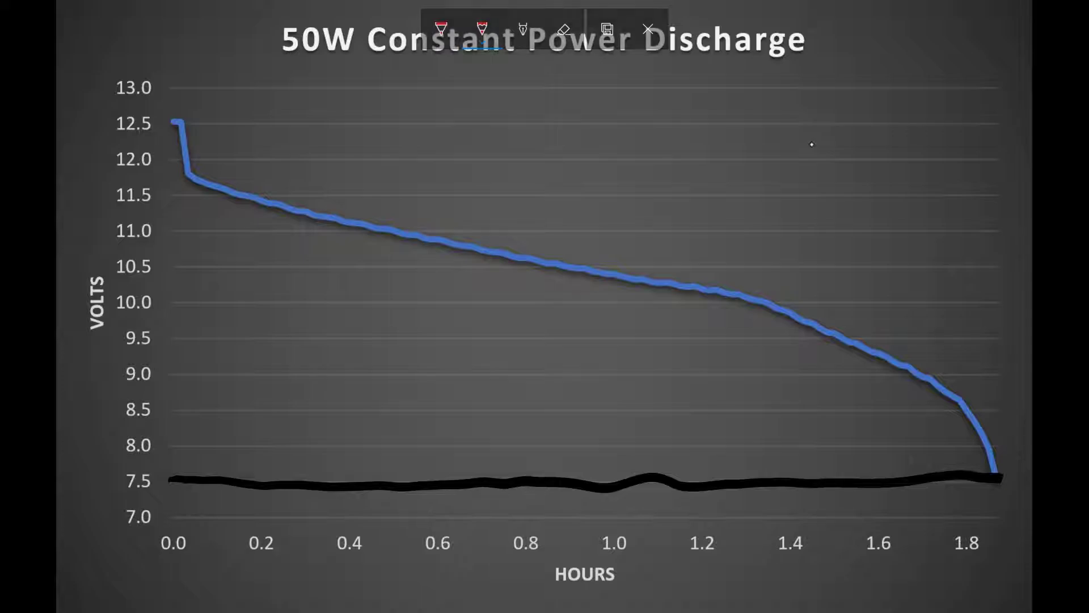
pyautogui.moveTo(904, 358)
pyautogui.mouseDown()
pyautogui.moveTo(920, 386)
pyautogui.moveTo(896, 387)
pyautogui.moveTo(913, 404)
pyautogui.mouseUp()
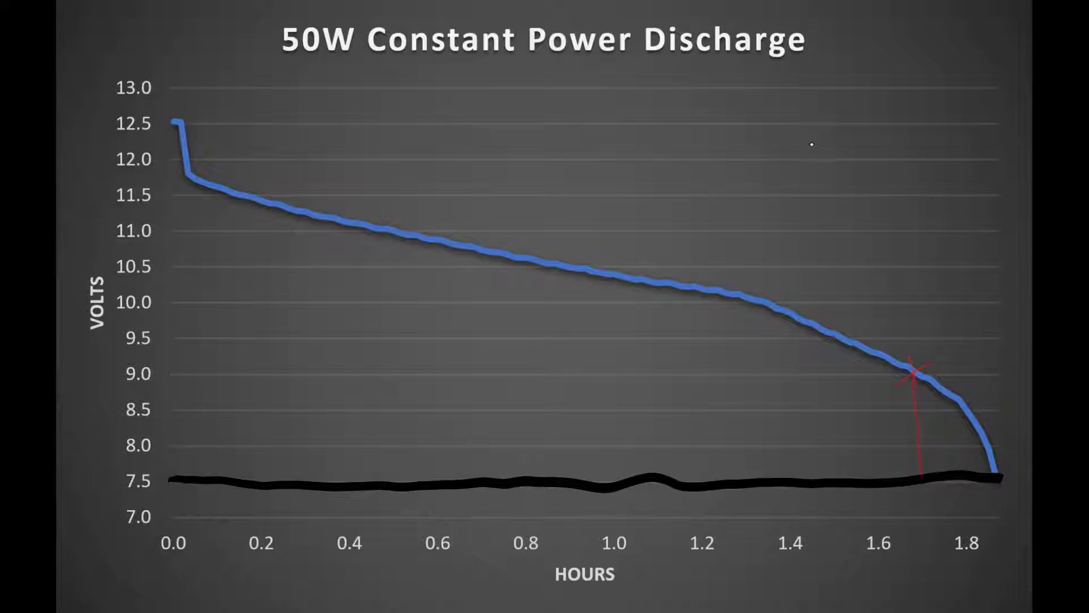
pyautogui.click(441, 29)
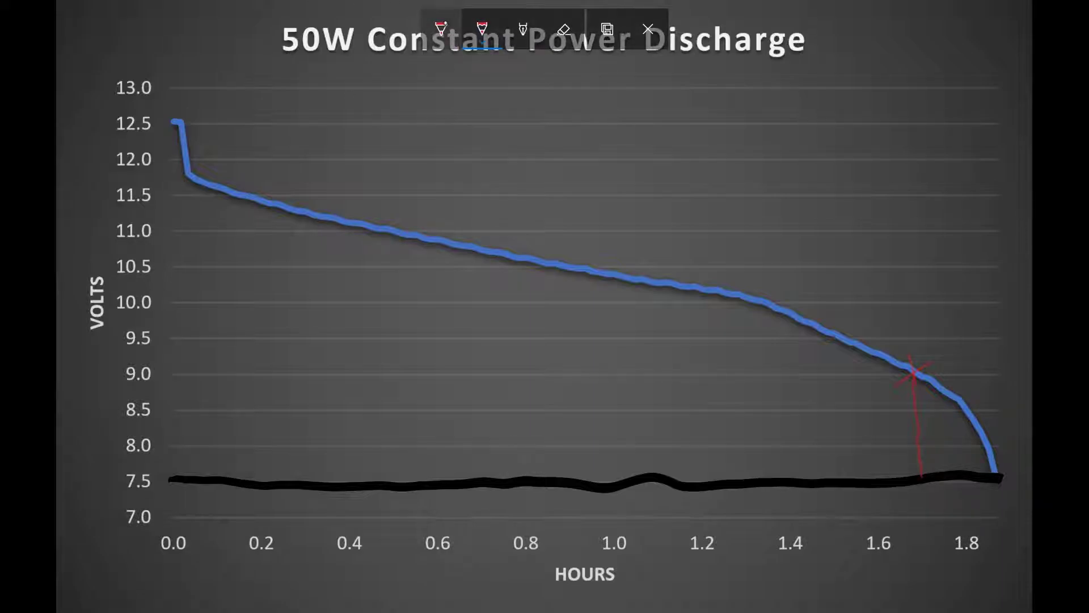
pyautogui.moveTo(922, 407)
pyautogui.mouseDown()
pyautogui.moveTo(925, 379)
pyautogui.moveTo(923, 458)
pyautogui.moveTo(936, 448)
pyautogui.moveTo(980, 466)
pyautogui.moveTo(939, 463)
pyautogui.moveTo(974, 434)
pyautogui.moveTo(950, 414)
pyautogui.moveTo(943, 437)
pyautogui.moveTo(933, 397)
pyautogui.moveTo(955, 405)
pyautogui.moveTo(936, 390)
pyautogui.mouseUp()
pyautogui.moveTo(978, 457); pyautogui.dragTo(986, 443)
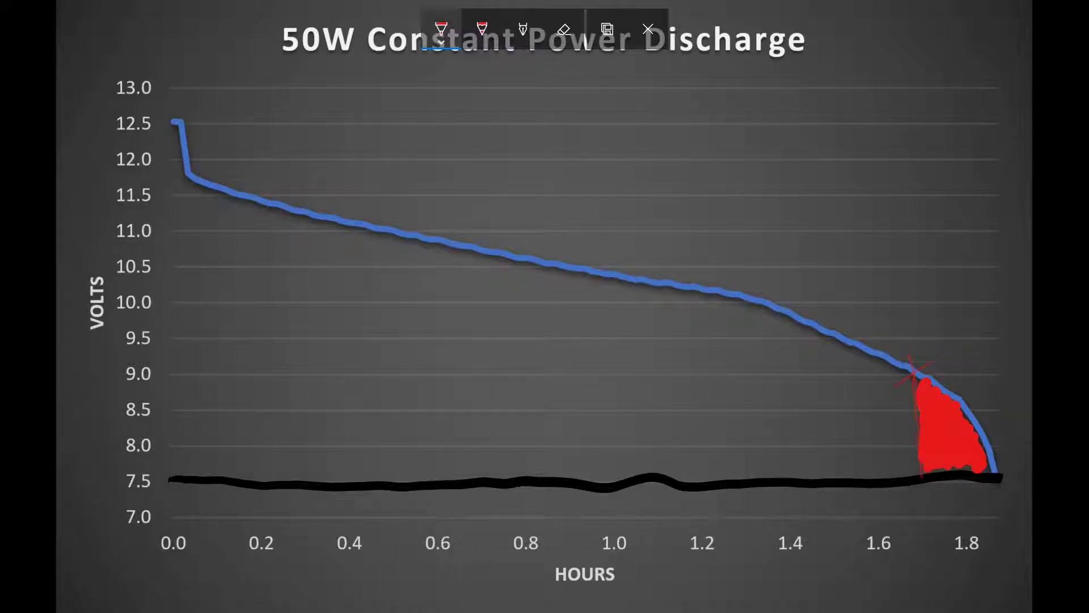
# Change the colours of both the pencil and the ballpoint pen from red to yellow for the 50W chart
pyautogui.click(483, 29)
pyautogui.click(482, 28)
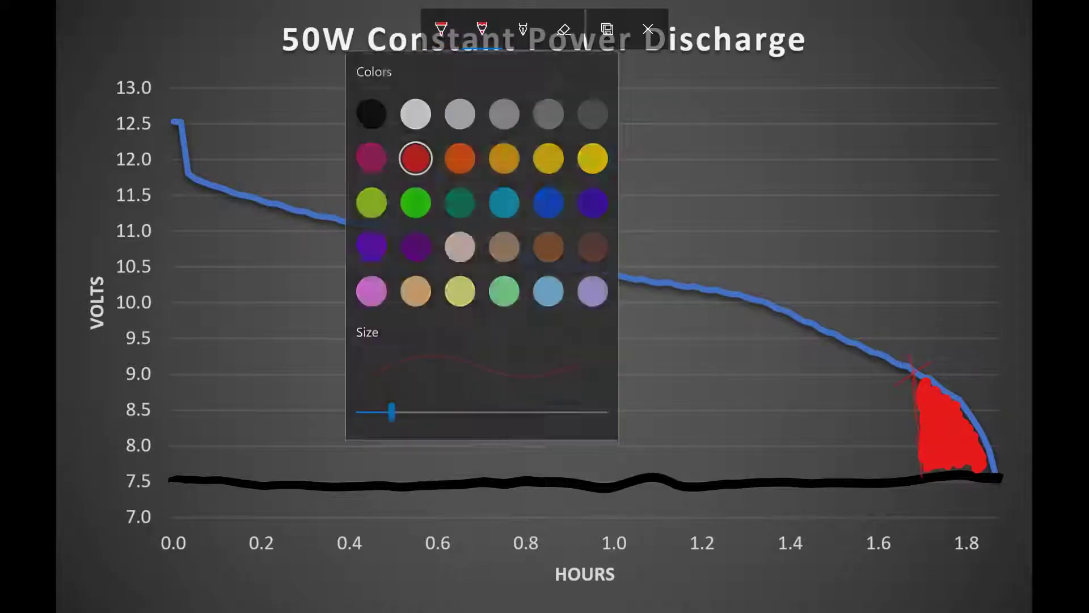
pyautogui.click(593, 154)
pyautogui.click(441, 29)
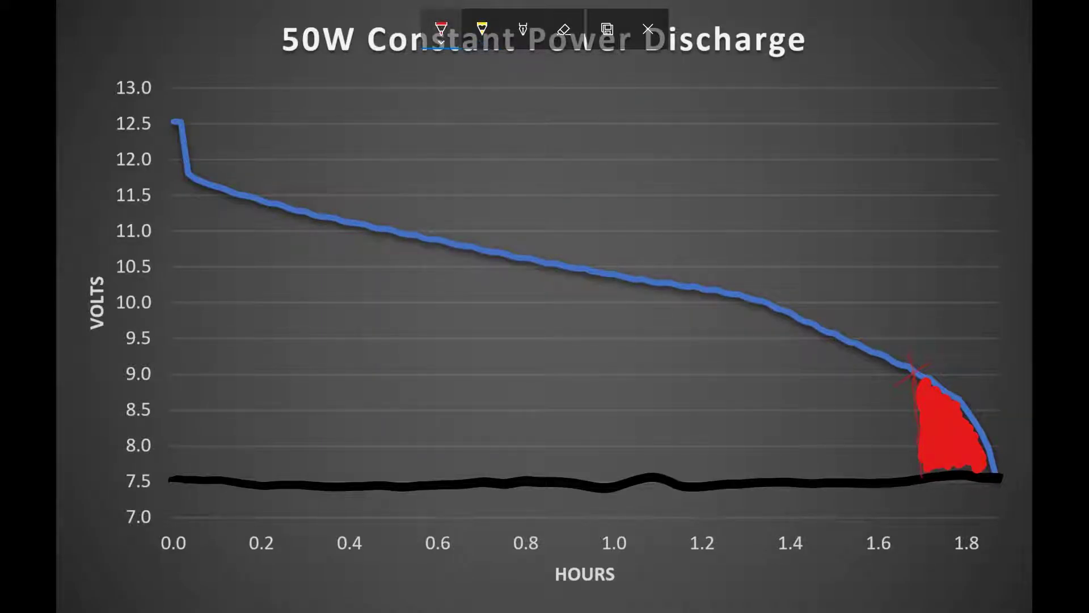
pyautogui.click(441, 28)
pyautogui.click(552, 153)
# Mark the 50W curve at about 9.7 V in yellow, undo stray strokes, and shade yellow up to the red area
pyautogui.click(482, 29)
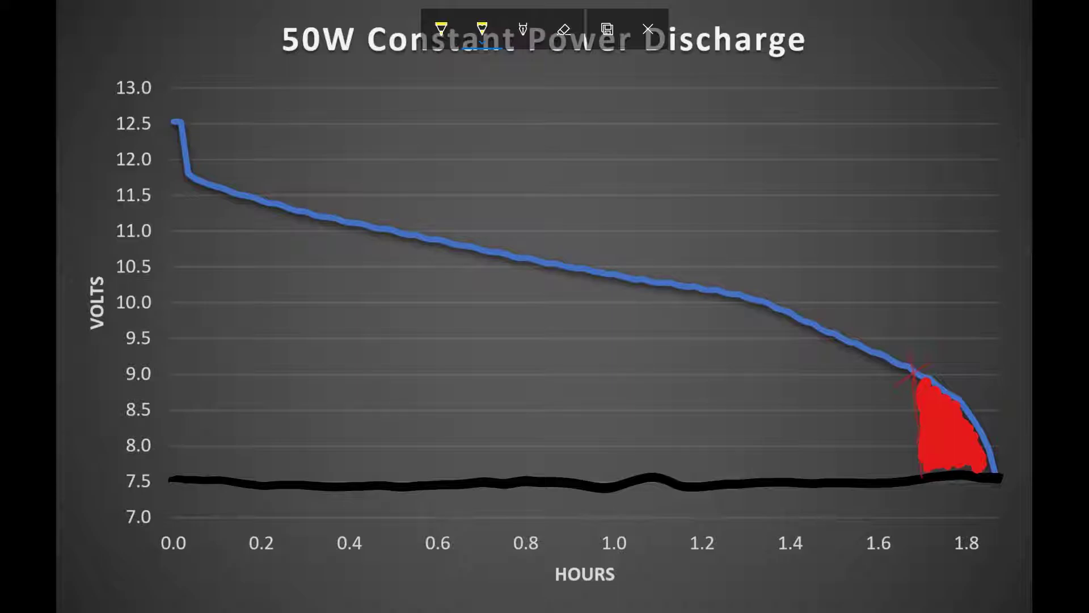
pyautogui.moveTo(801, 339)
pyautogui.mouseDown()
pyautogui.moveTo(838, 315)
pyautogui.moveTo(820, 349)
pyautogui.moveTo(826, 466)
pyautogui.moveTo(834, 397)
pyautogui.moveTo(848, 471)
pyautogui.moveTo(911, 363)
pyautogui.moveTo(849, 346)
pyautogui.moveTo(826, 388)
pyautogui.moveTo(842, 352)
pyautogui.moveTo(907, 381)
pyautogui.moveTo(851, 468)
pyautogui.moveTo(885, 397)
pyautogui.moveTo(903, 459)
pyautogui.moveTo(873, 380)
pyautogui.mouseUp()
pyautogui.hotkey('ctrl', 'z')
pyautogui.hotkey('ctrl', 'z')
pyautogui.hotkey('ctrl', 'z')
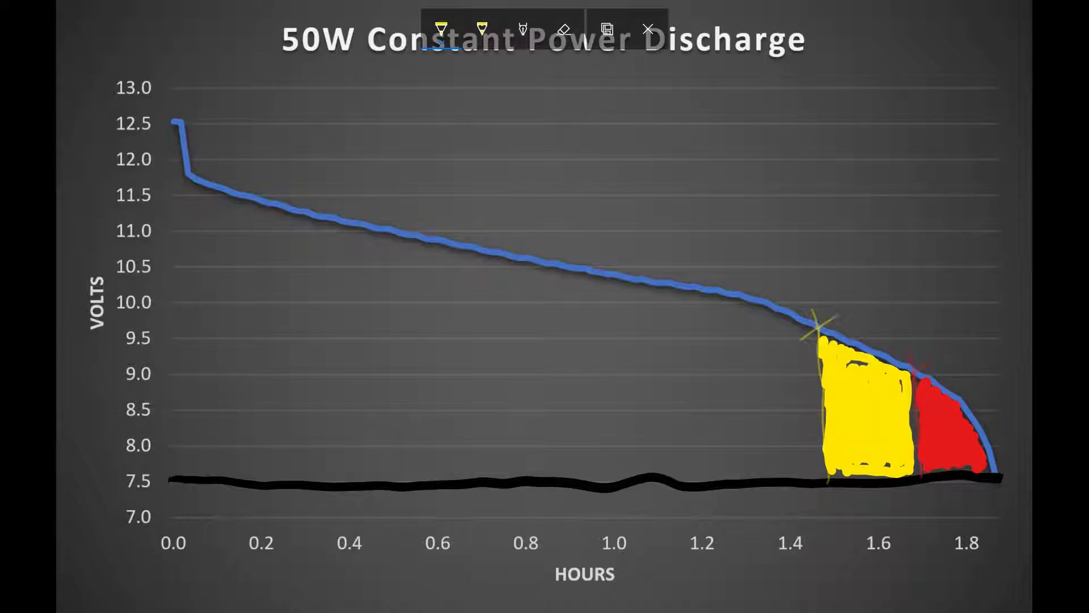